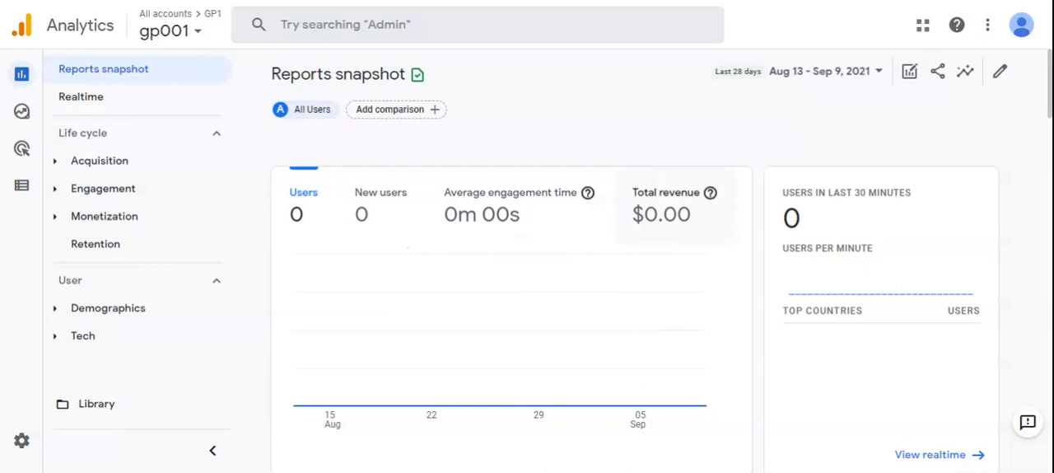
Step: Open the Realtime overview report and look through its user, audience, page view, event and conversion cards
click(115, 109)
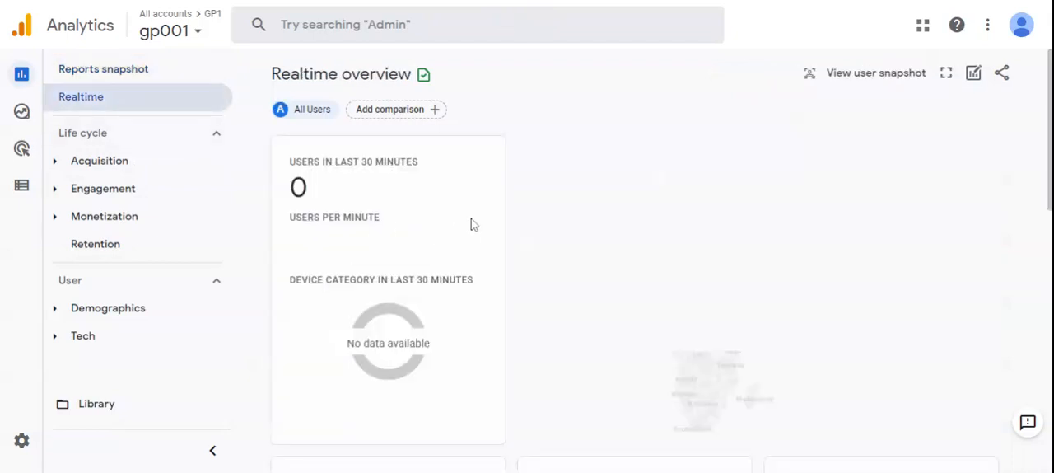
scroll(454, 318, down, 3)
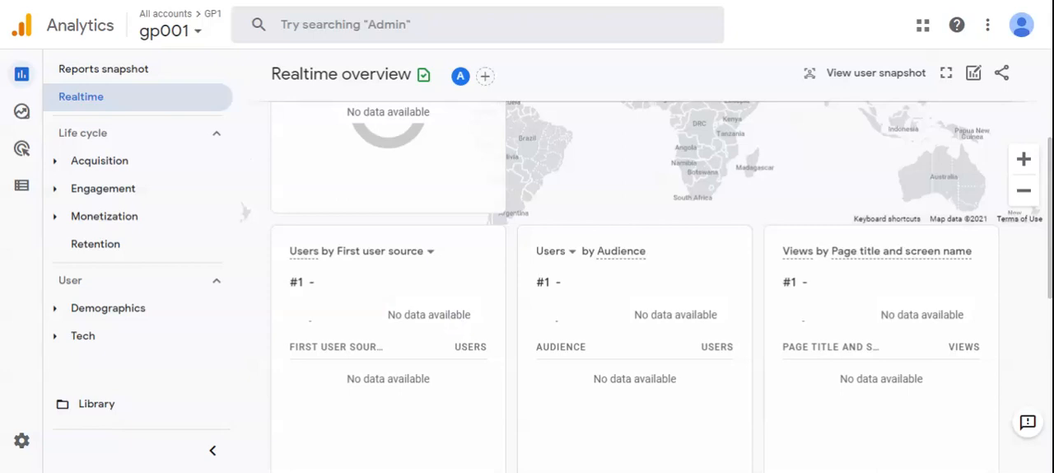
scroll(454, 318, down, 3)
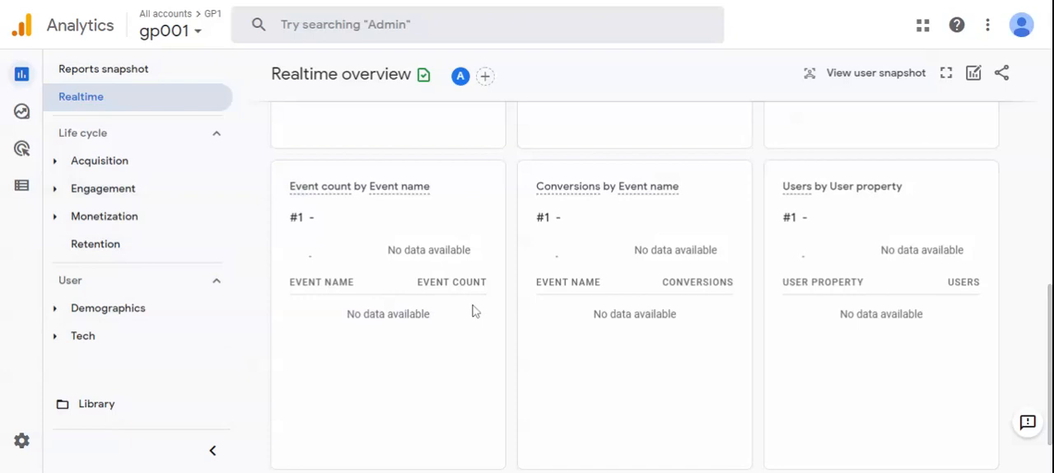
scroll(371, 342, down, 2)
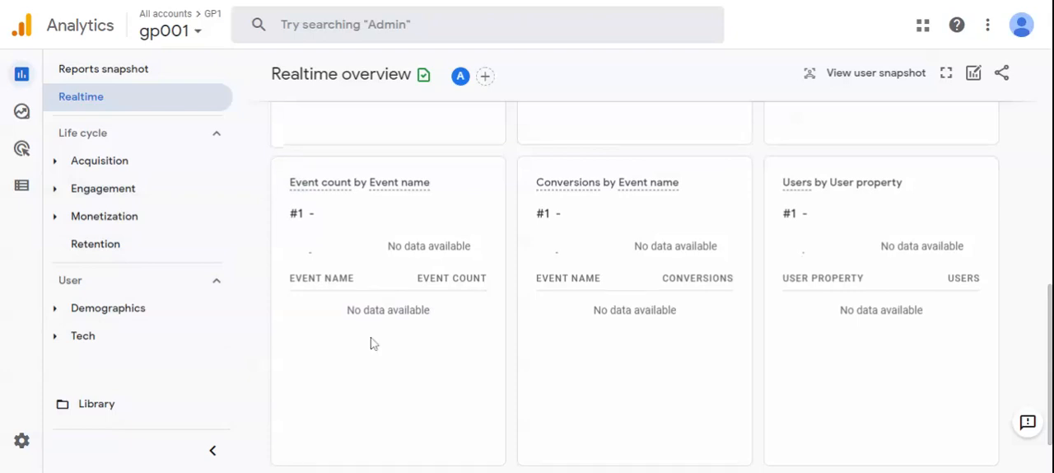
Step: Start creating a new account in the admin settings and name it restaurant
mouse_move(29, 440)
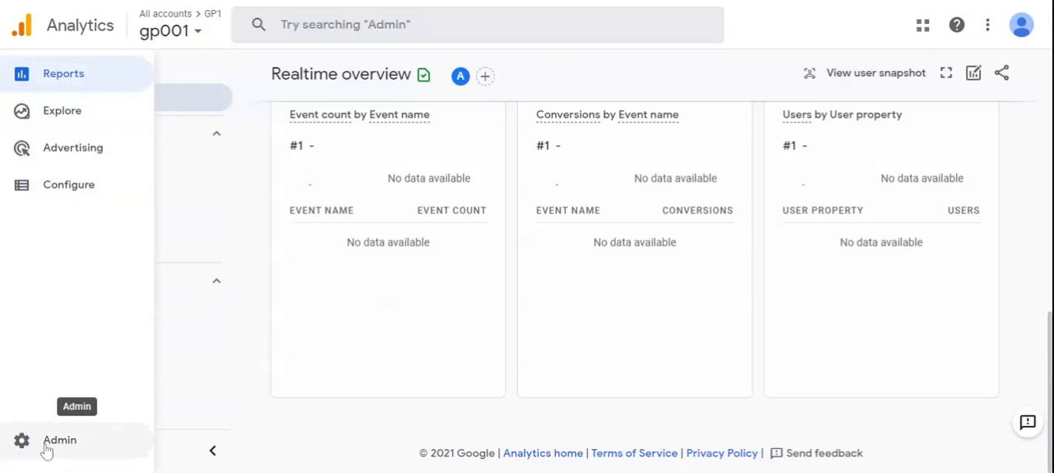
click(47, 445)
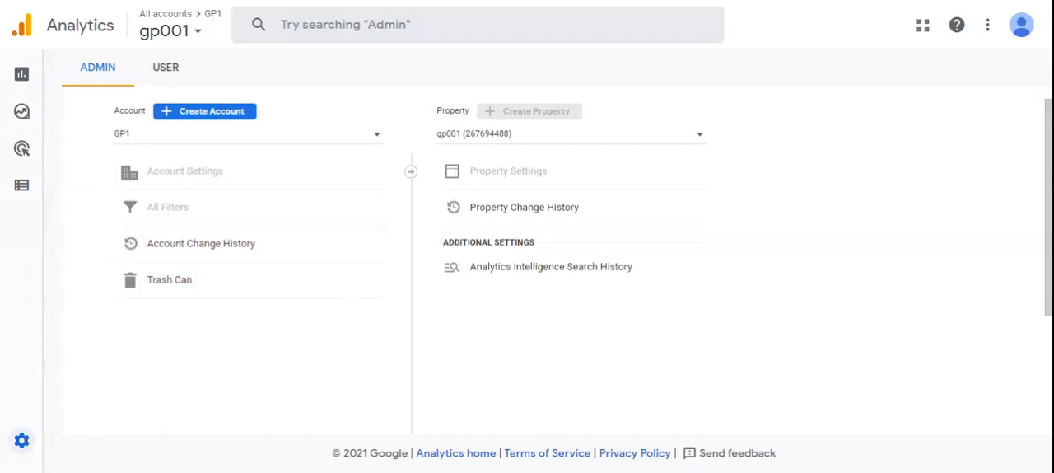
click(198, 116)
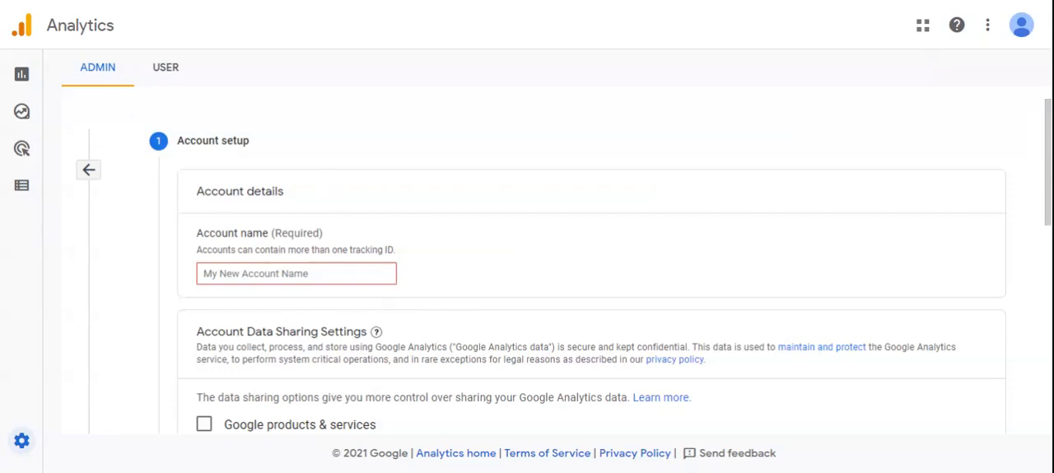
click(299, 274)
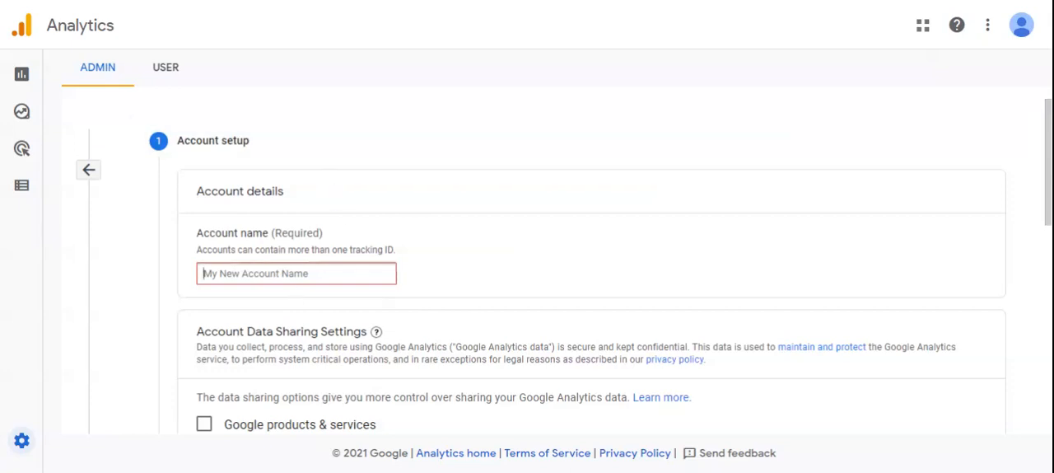
key(Down)
key(Down)
key(Down)
key(Down)
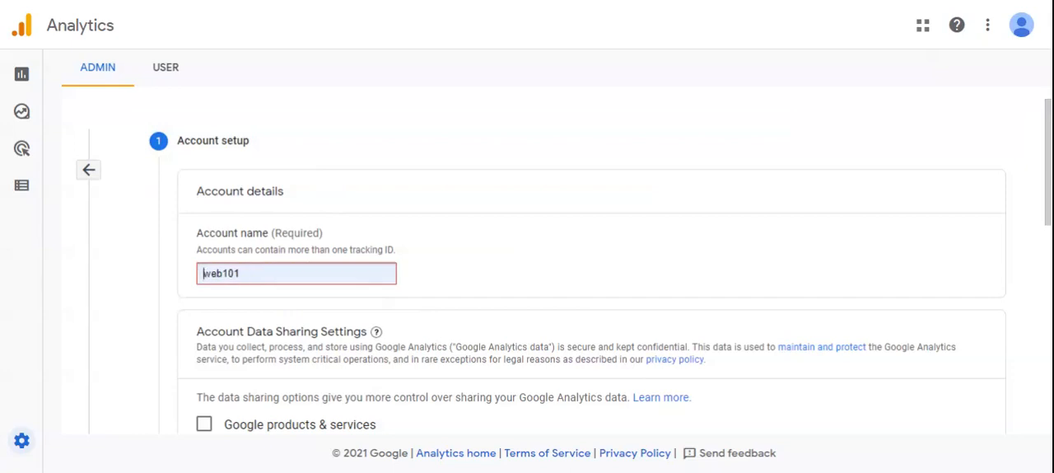
click(330, 320)
Step: Enable the Google products & services data sharing option for the account and continue to the property setup
scroll(330, 321, down, 2)
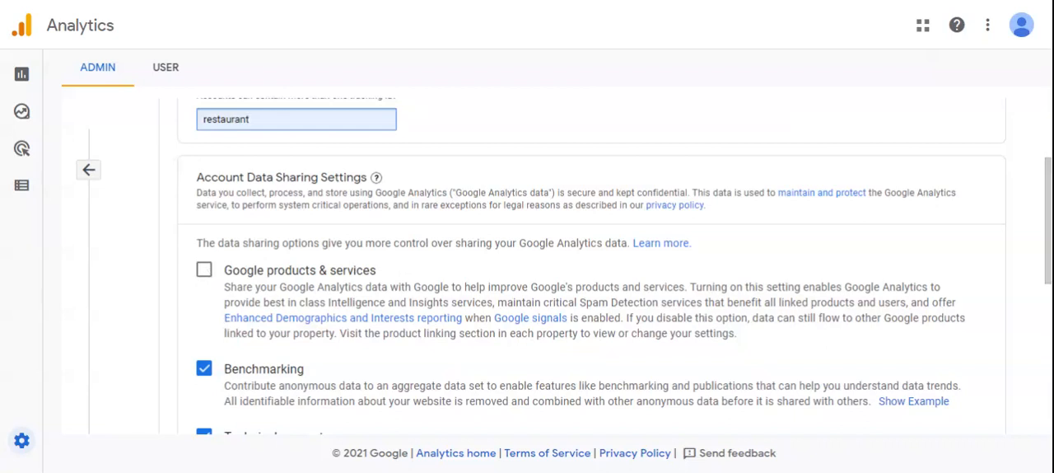
click(205, 272)
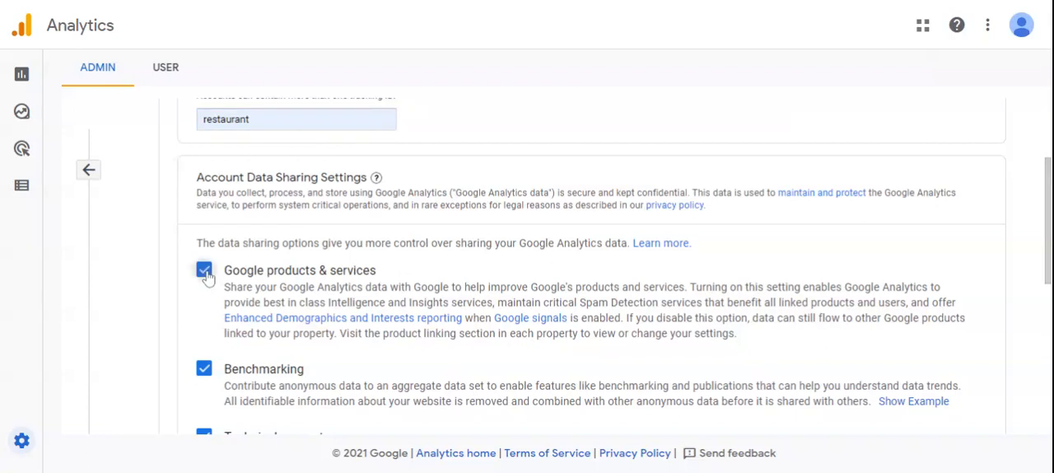
scroll(207, 275, down, 1)
scroll(266, 307, down, 1)
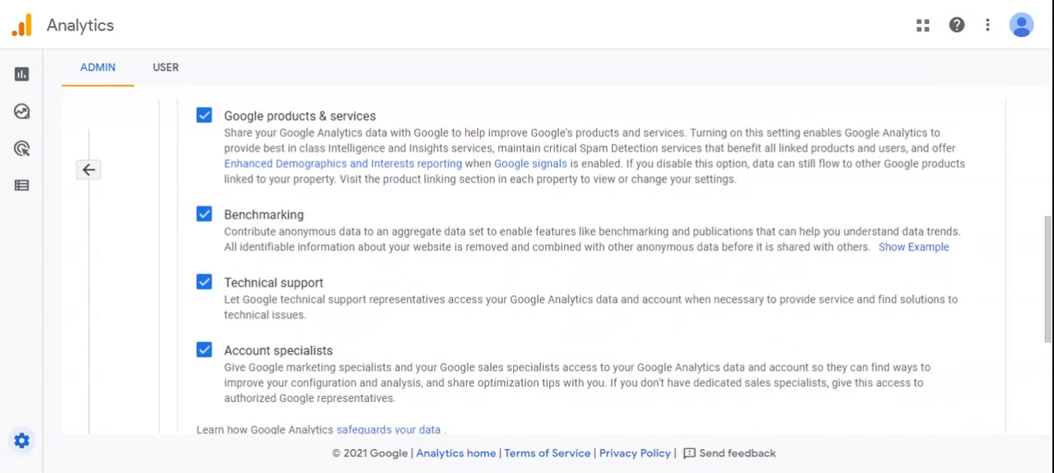
scroll(231, 339, down, 1)
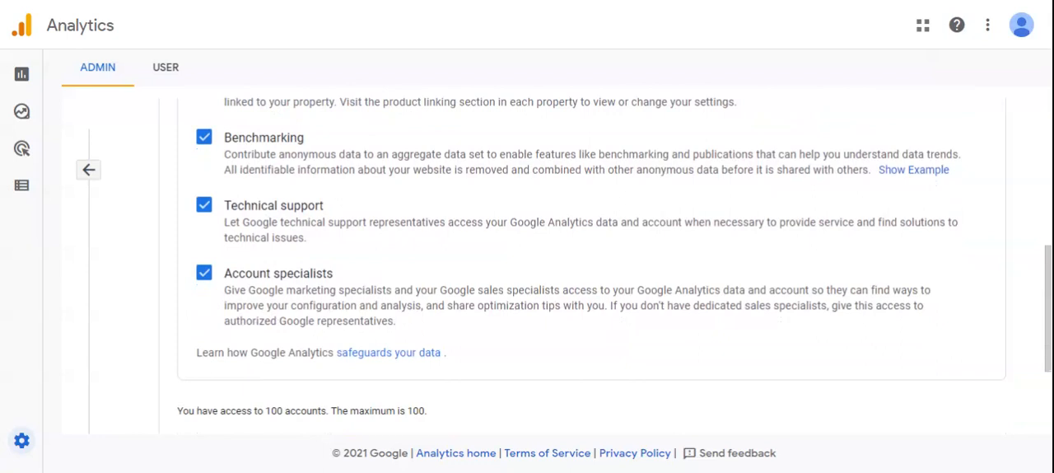
scroll(277, 337, down, 2)
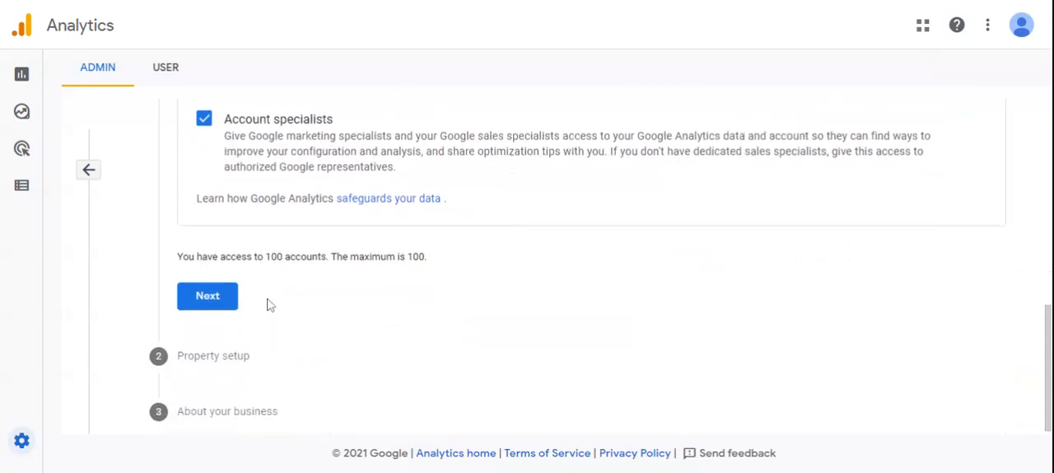
click(228, 302)
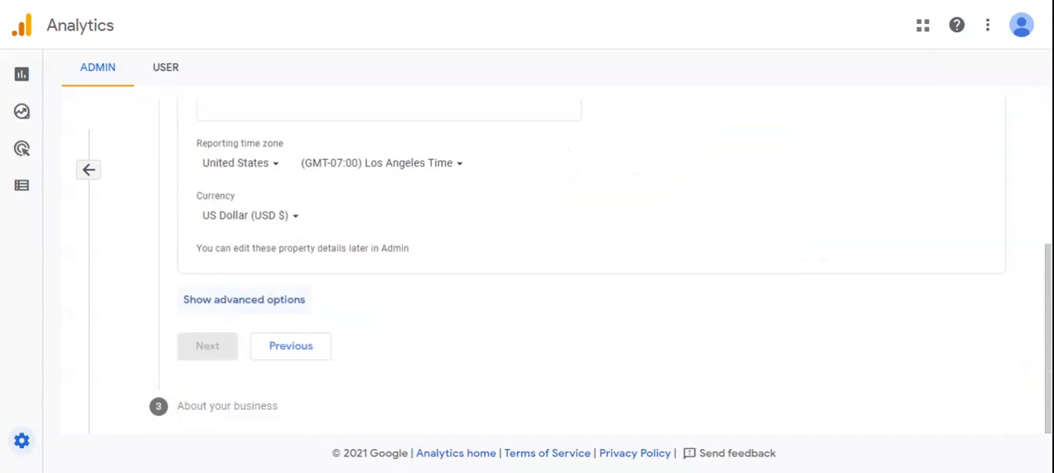
Step: Name the new Google Analytics 4 property unitedfoods
scroll(259, 306, up, 3)
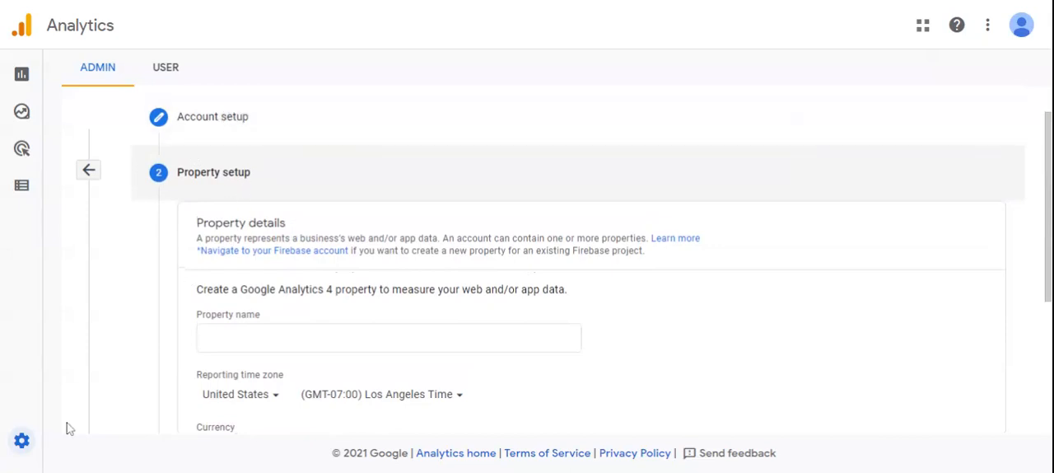
mouse_move(18, 452)
click(237, 335)
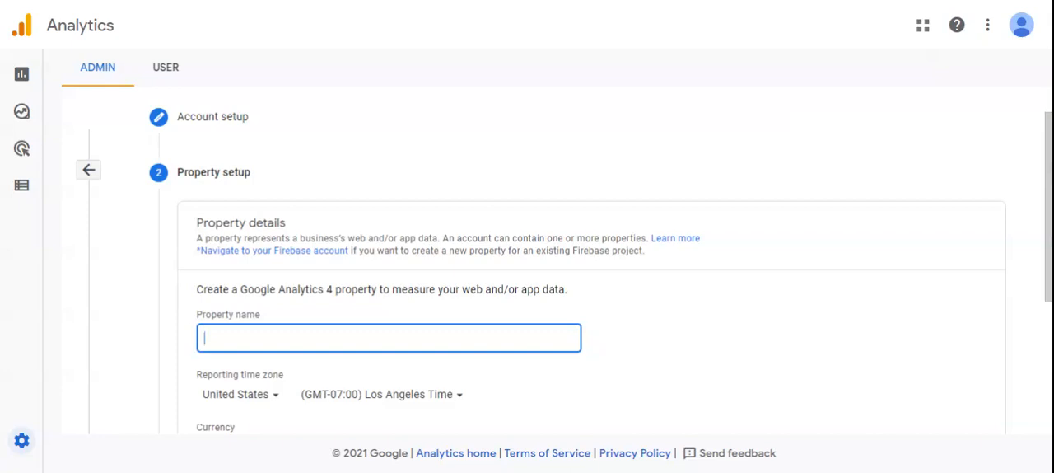
text(unitedfoods)
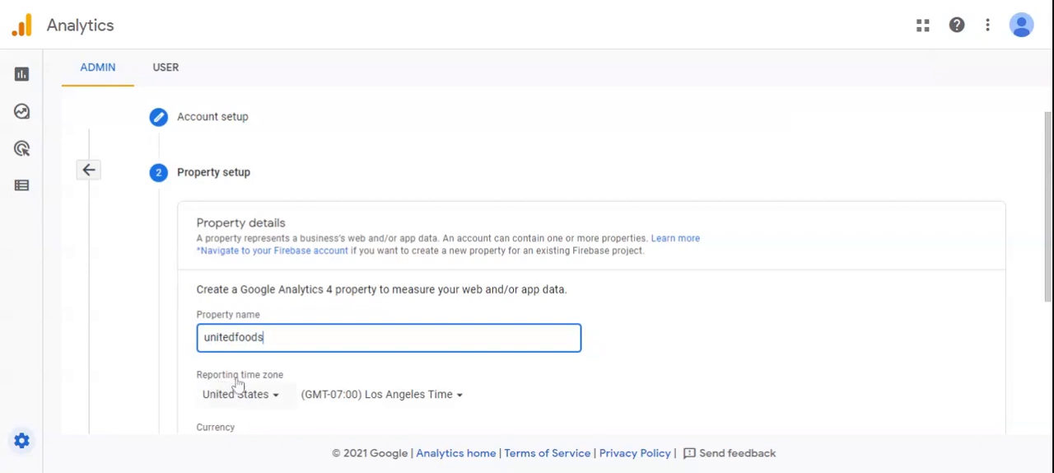
Step: Set the property's reporting time zone country to Pakistan and continue to the business information
scroll(270, 391, down, 1)
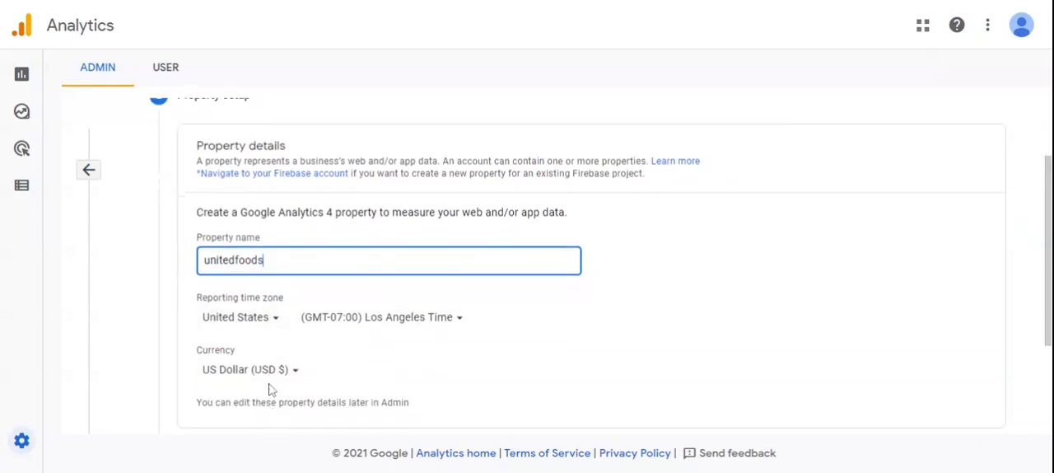
click(272, 320)
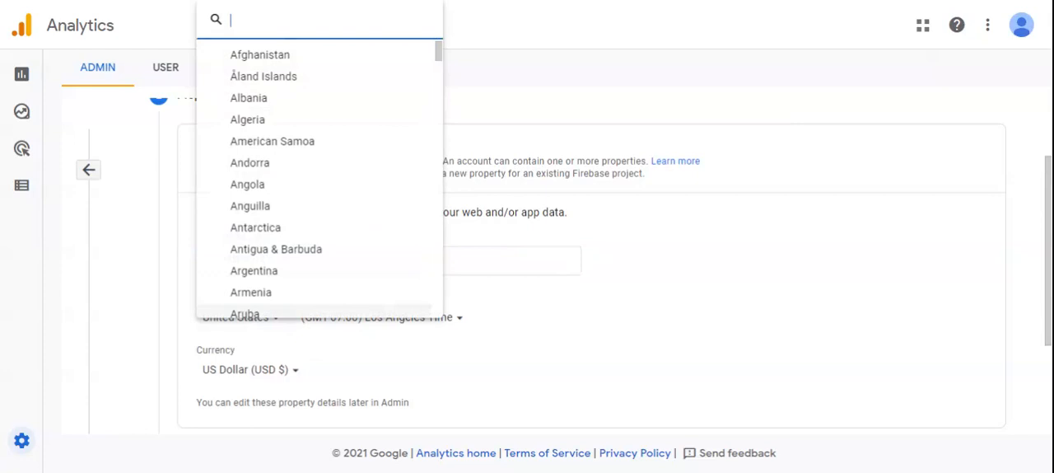
text(p)
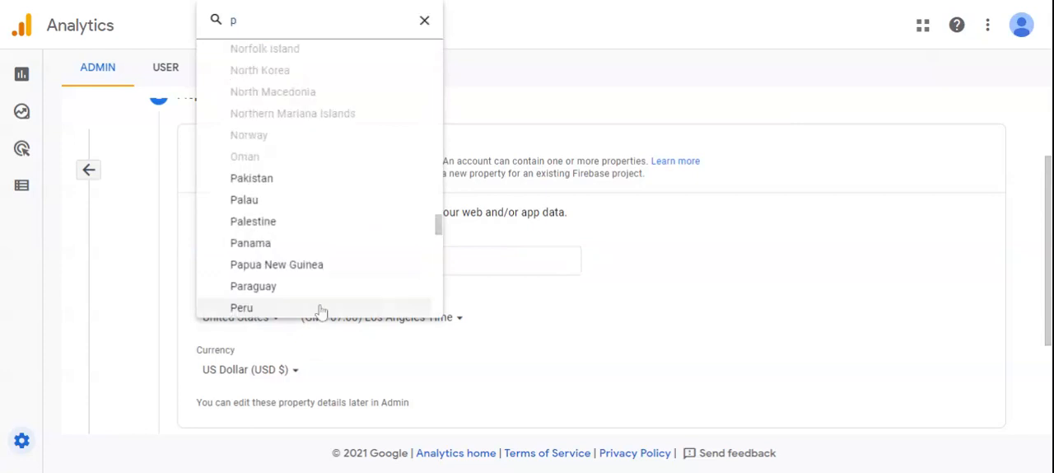
click(275, 180)
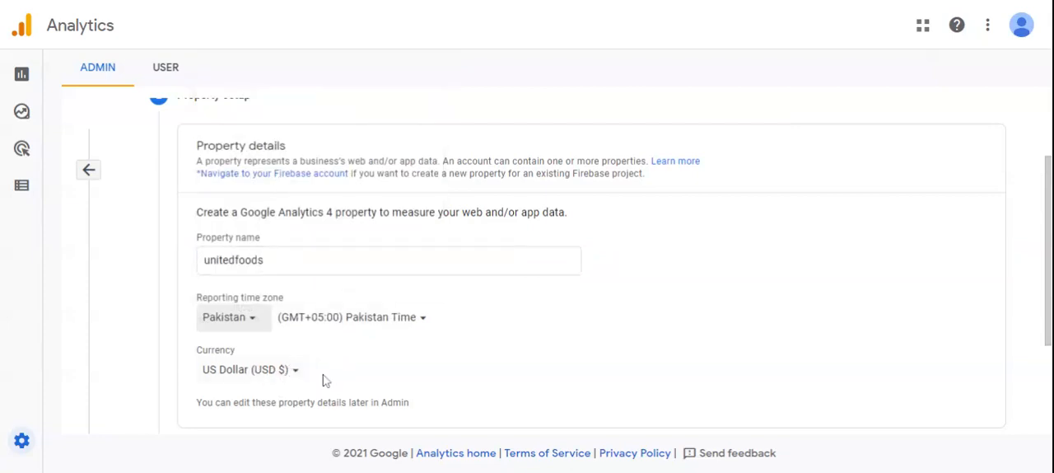
scroll(326, 378, down, 1)
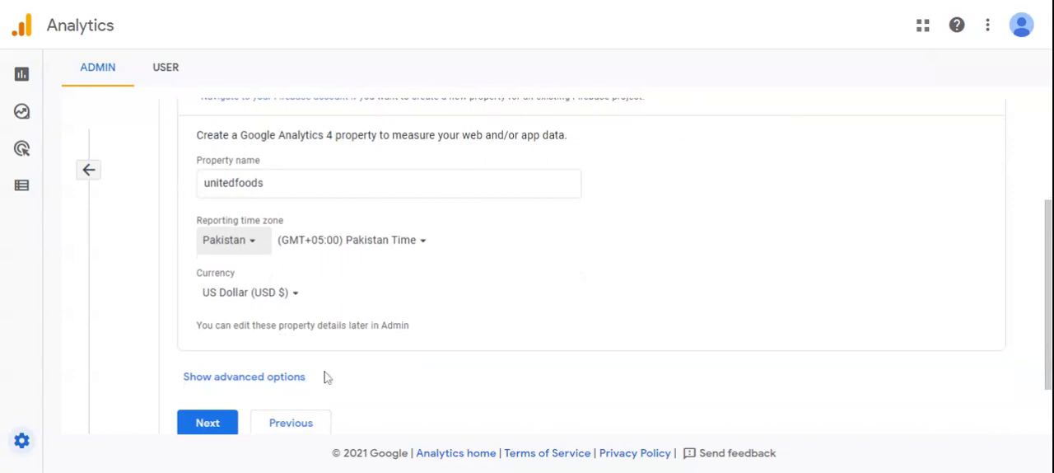
scroll(325, 376, down, 1)
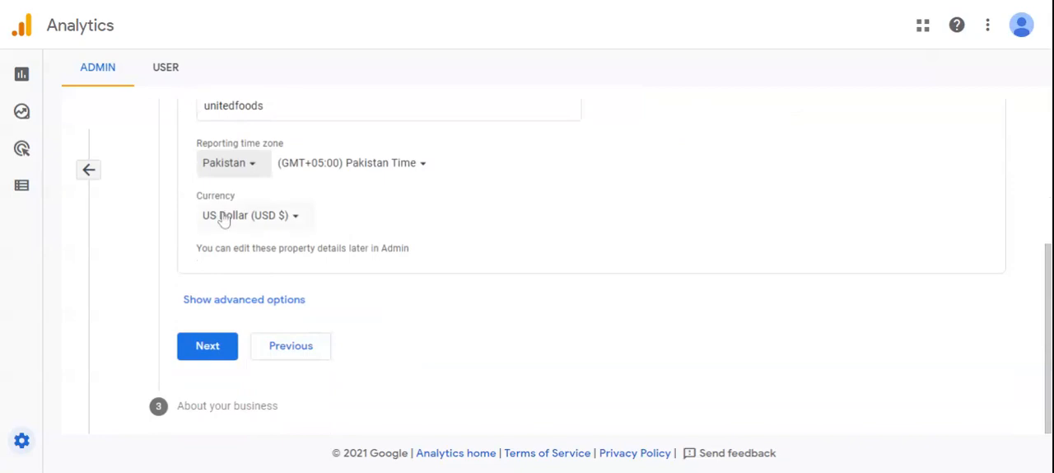
click(209, 357)
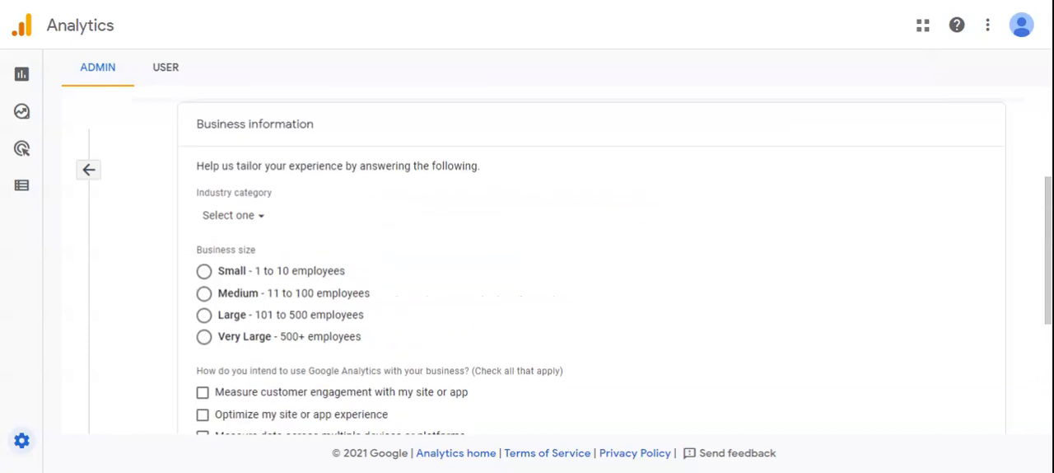
Step: Set the industry category to Food & Drink and the business size to Small - 1 to 10 employees
click(259, 223)
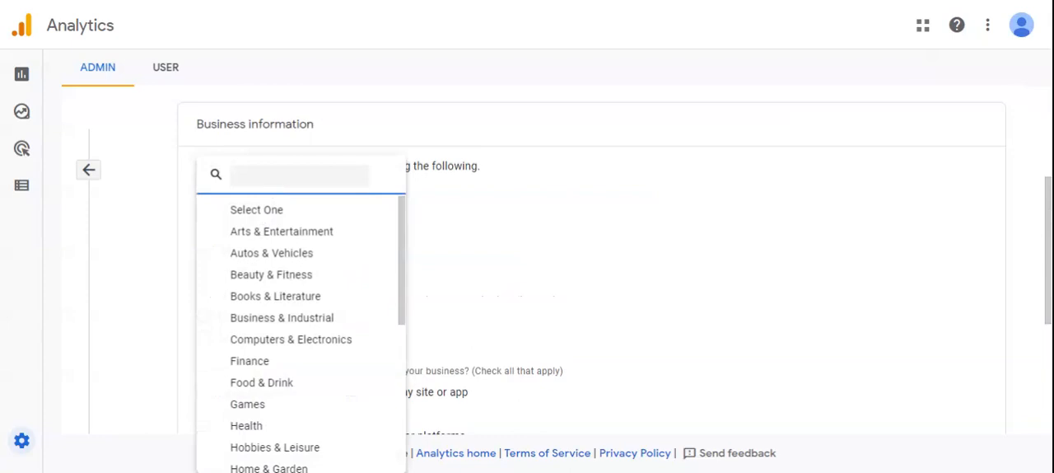
text(re)
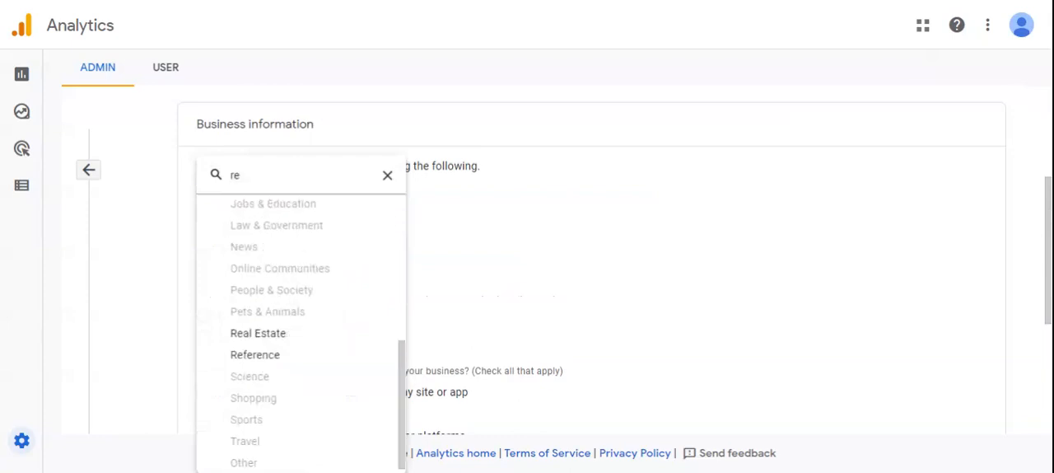
click(343, 188)
key(BackSpace)
text(f)
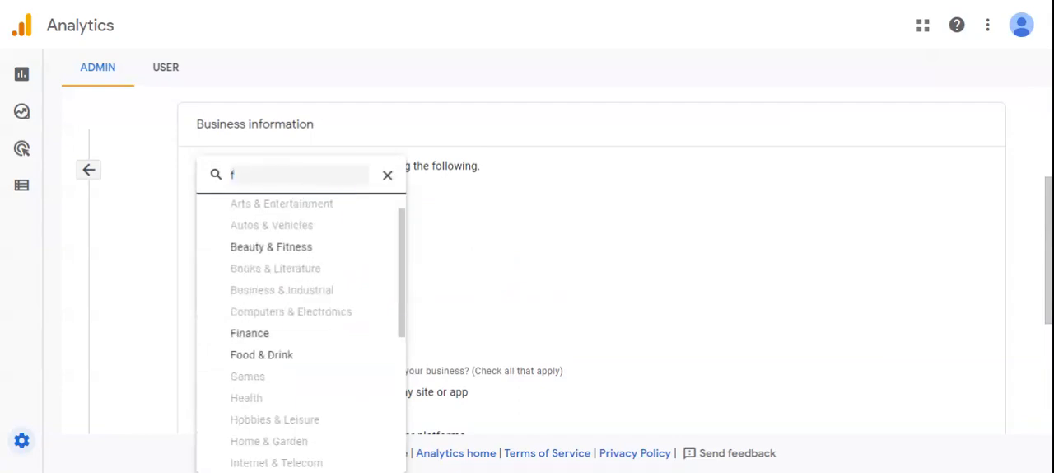
click(256, 354)
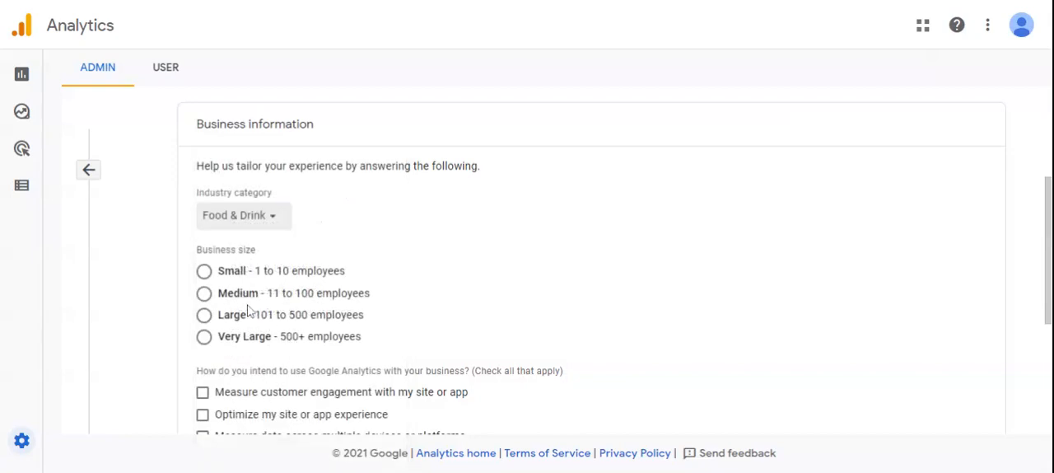
click(204, 271)
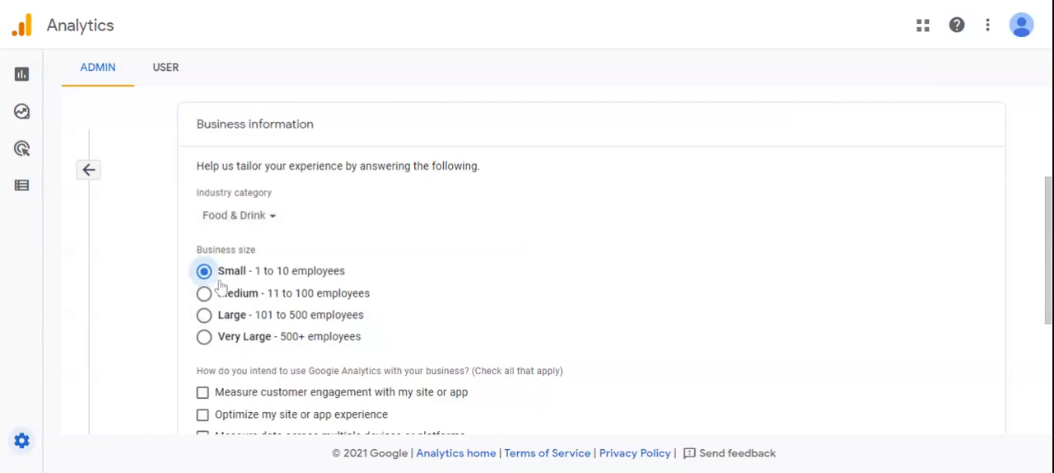
Step: Select every intended use of Google Analytics from customer engagement through lead generation, leaving out Other
scroll(295, 330, down, 3)
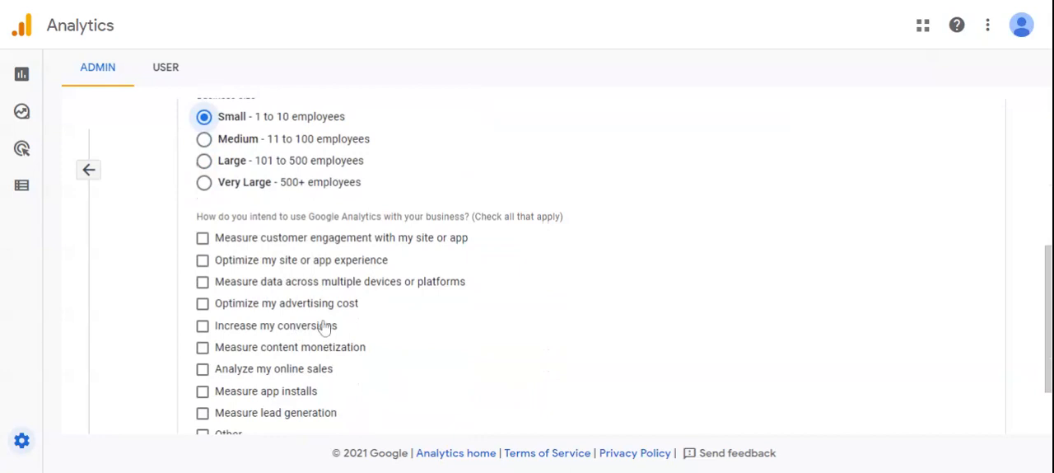
scroll(321, 325, down, 2)
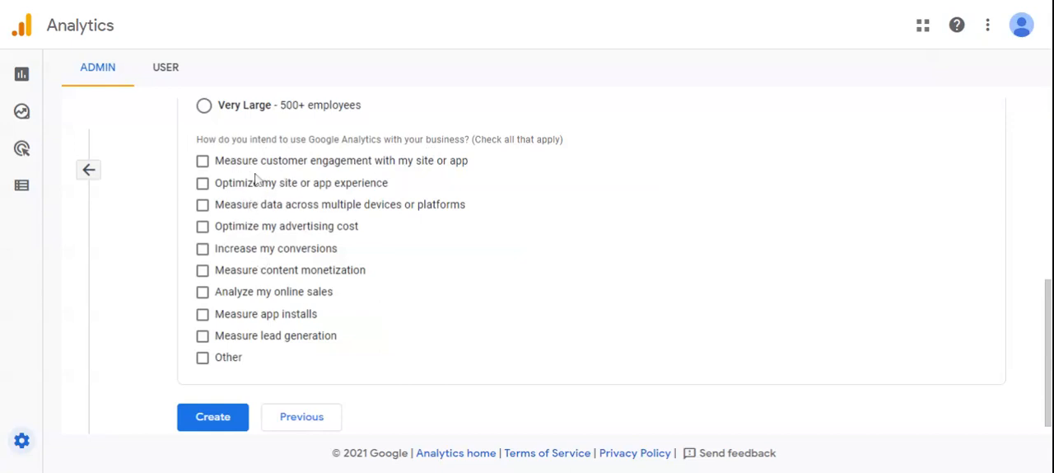
click(203, 161)
click(203, 183)
click(203, 204)
click(202, 226)
click(203, 249)
click(203, 270)
click(203, 291)
click(203, 314)
click(203, 337)
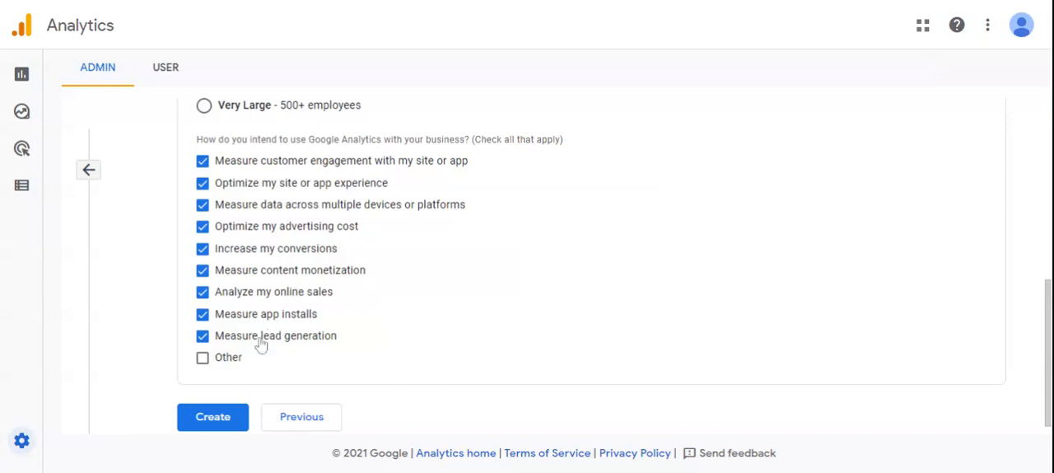
Step: Submit the new account and property, and set the Terms of Service country to Pakistan
scroll(256, 354, down, 1)
click(216, 403)
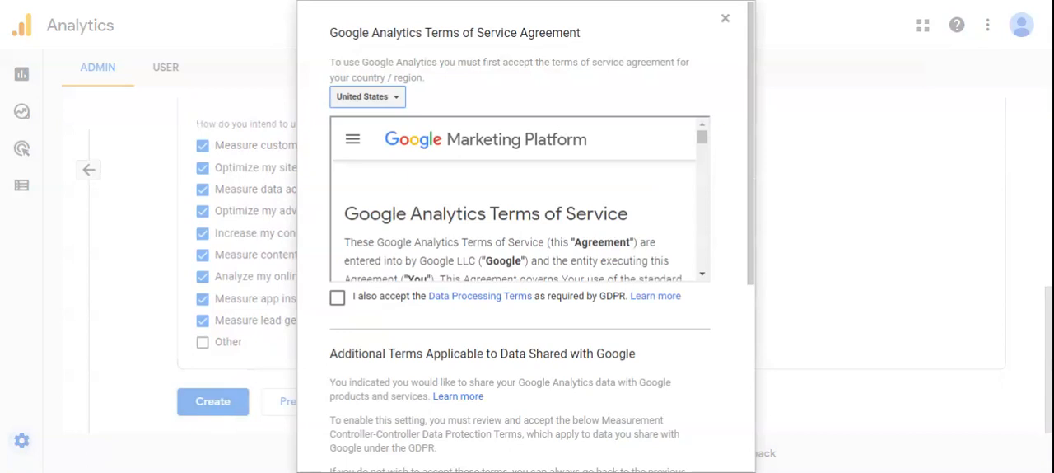
click(375, 96)
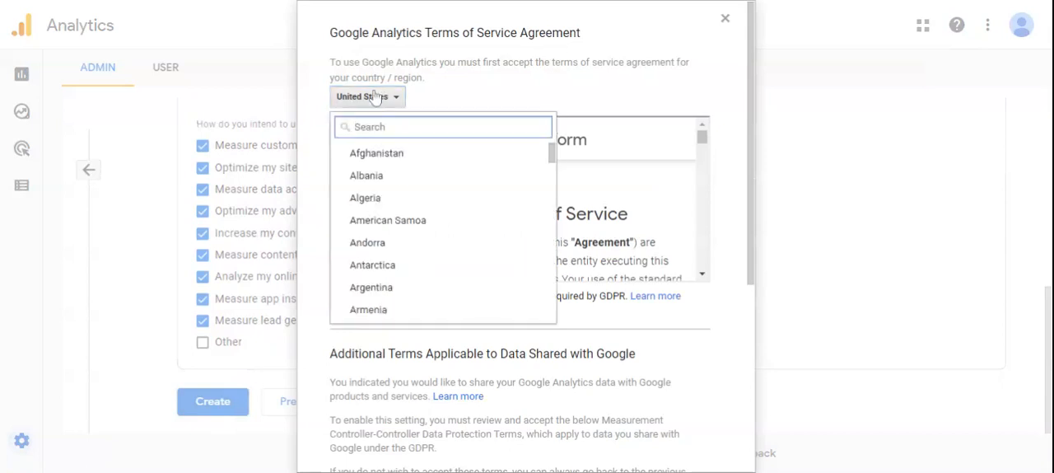
text(paki)
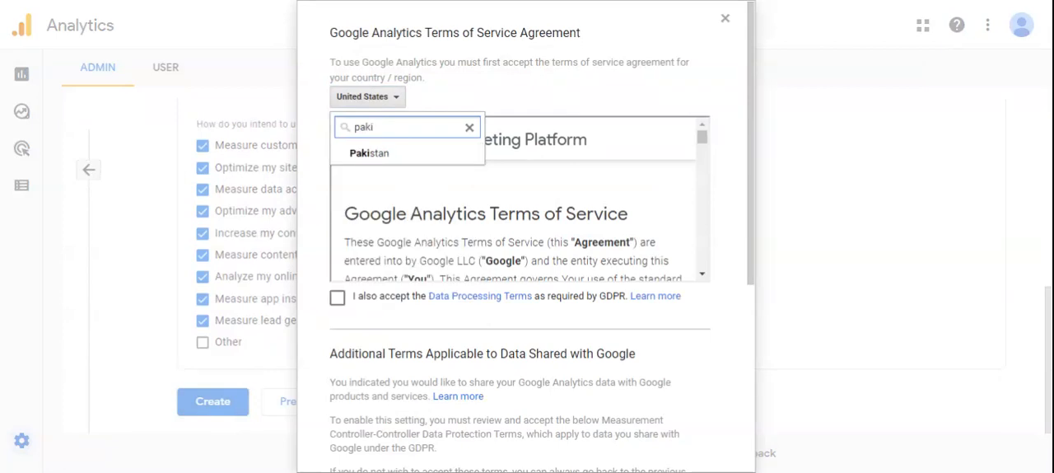
click(374, 154)
Step: Accept the GDPR Data Processing Terms and the Measurement Controller-Controller Data Protection Terms, and agree to the Terms of Service to create the account
click(337, 298)
scroll(511, 230, down, 2)
scroll(690, 354, down, 3)
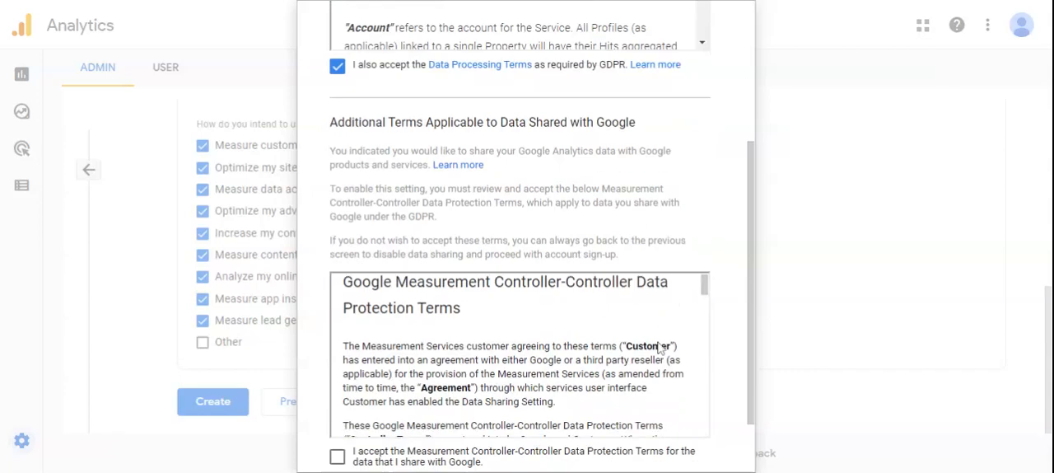
scroll(664, 343, down, 3)
click(337, 457)
scroll(690, 421, down, 5)
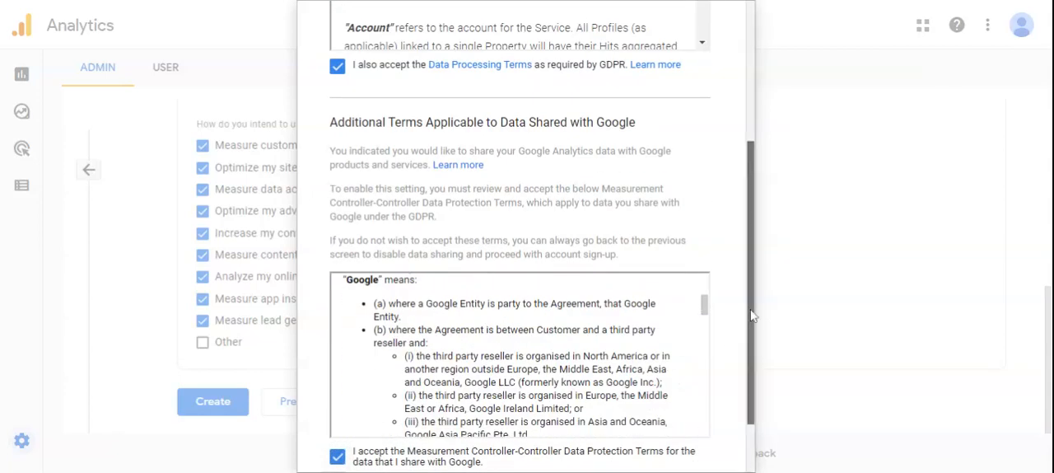
scroll(751, 313, down, 1)
click(363, 425)
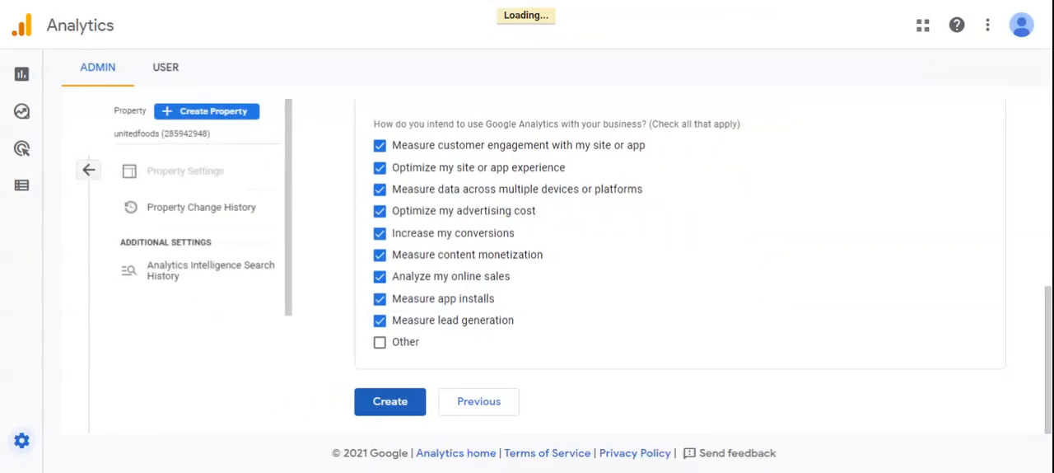
click(394, 401)
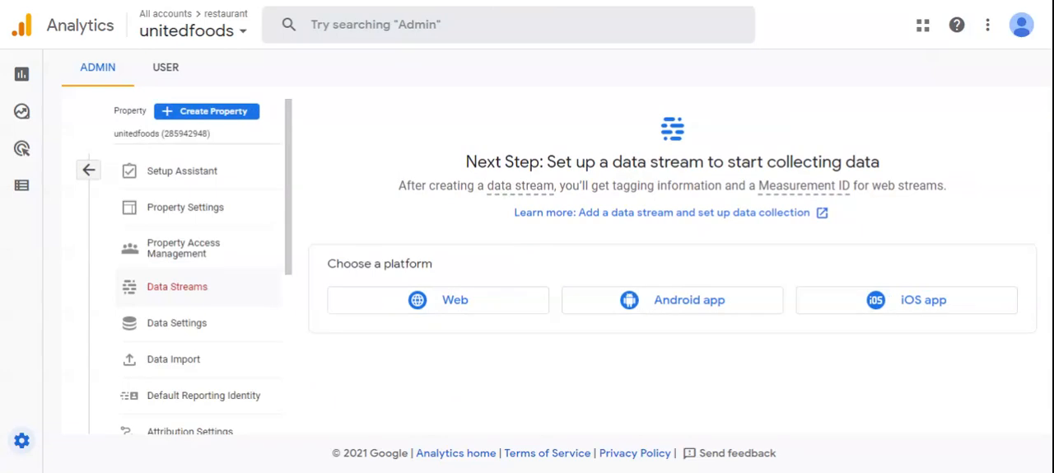
click(455, 302)
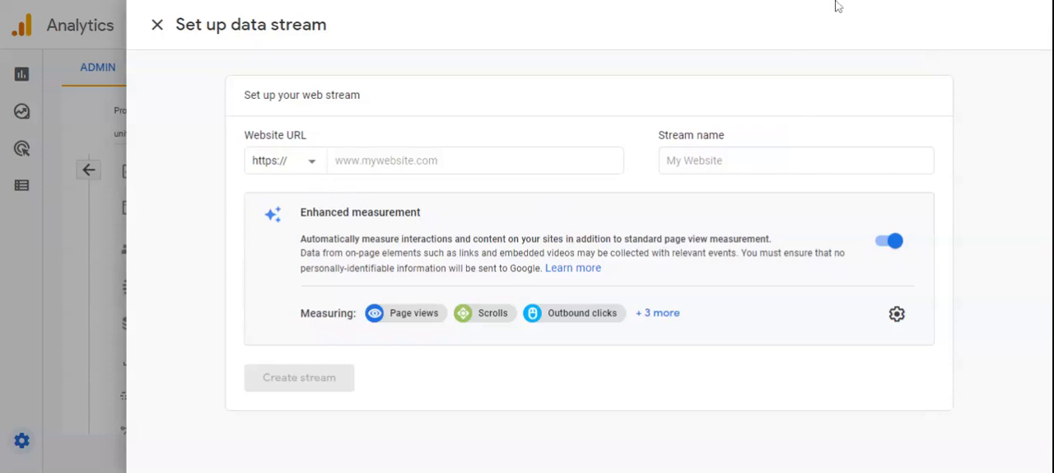
click(302, 166)
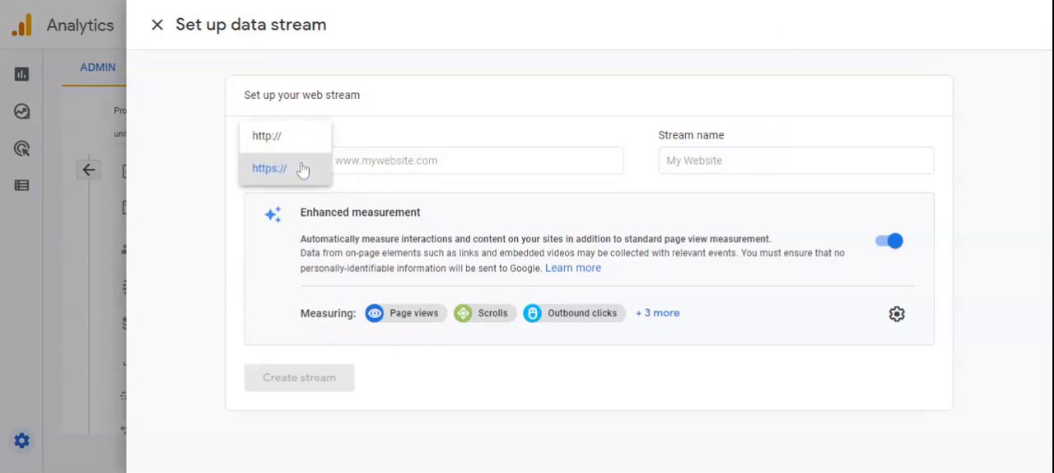
click(288, 145)
click(329, 169)
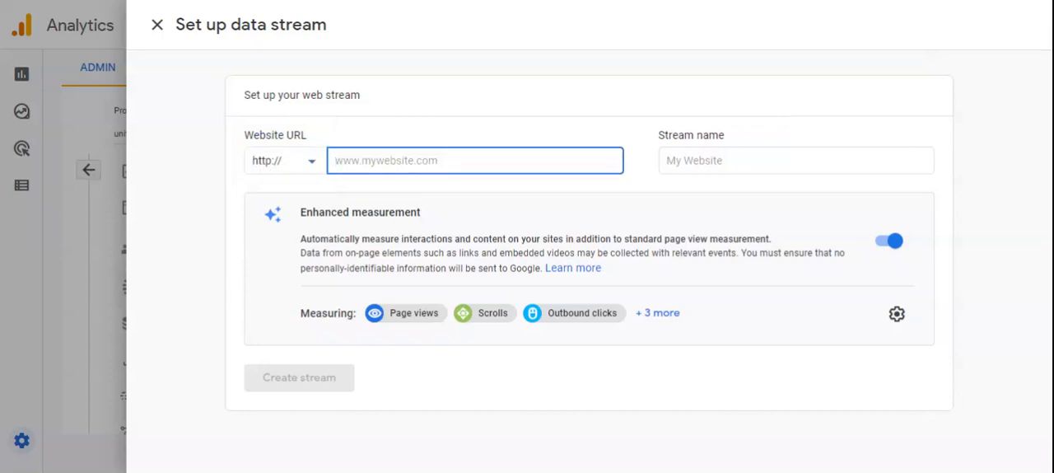
text(dodexk.work)
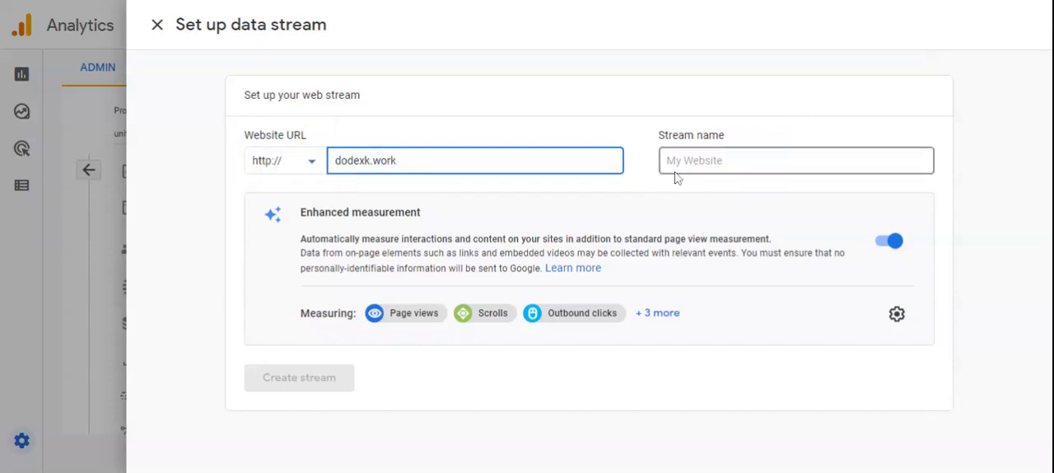
Step: Name the stream United Foods, show all enhanced measurement types, and create the stream
click(742, 160)
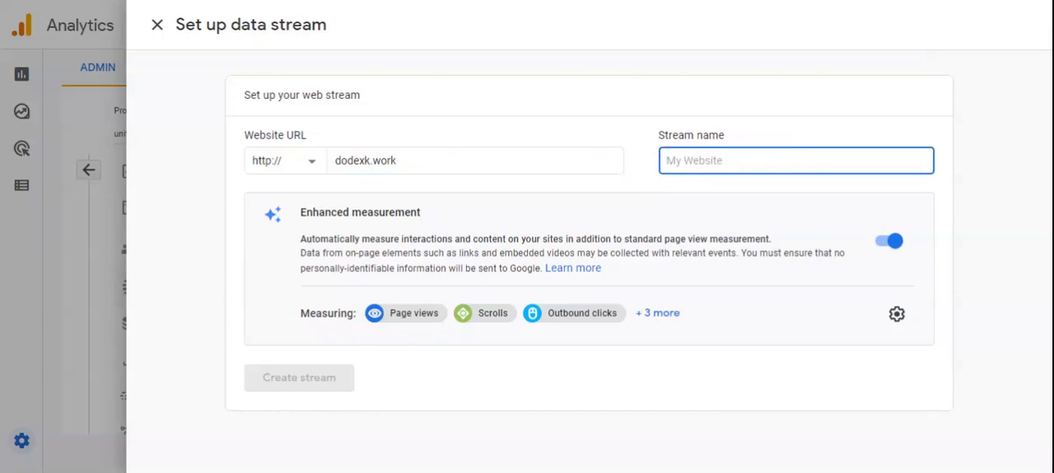
text(United Foods)
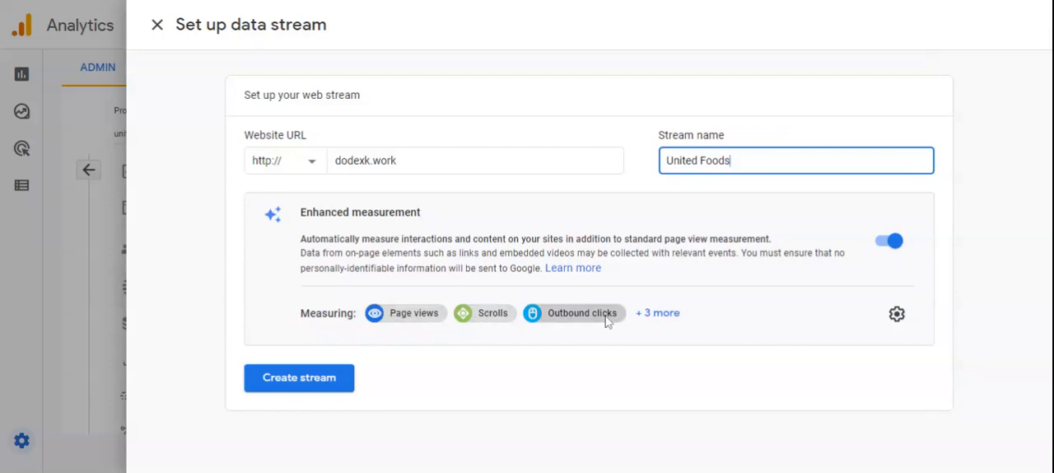
click(652, 315)
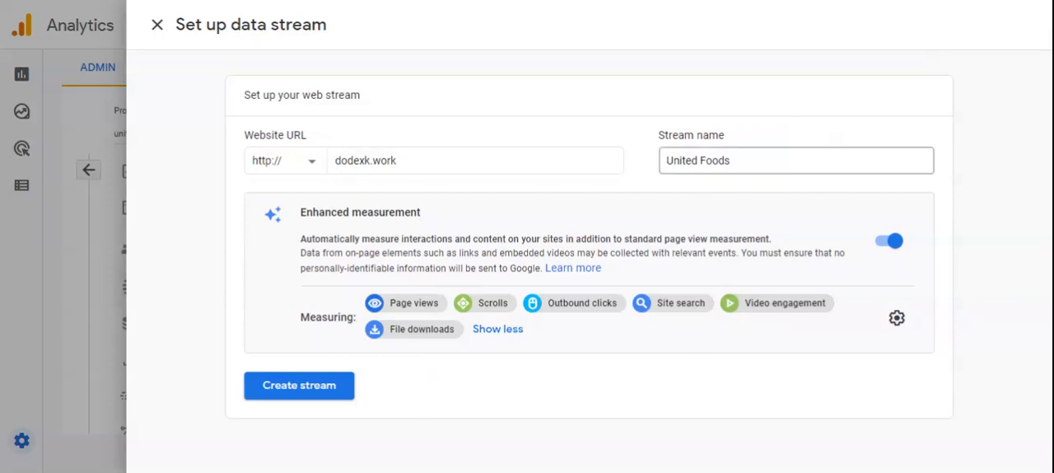
click(753, 157)
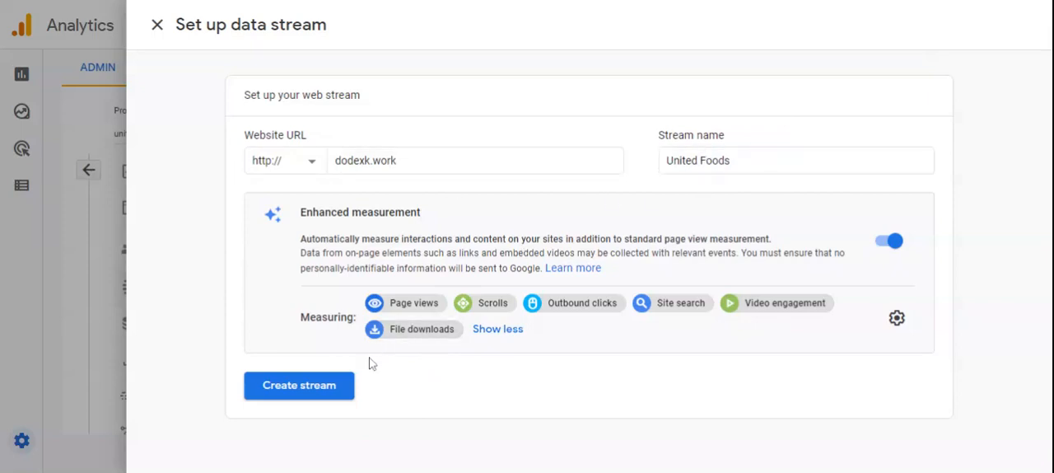
click(316, 387)
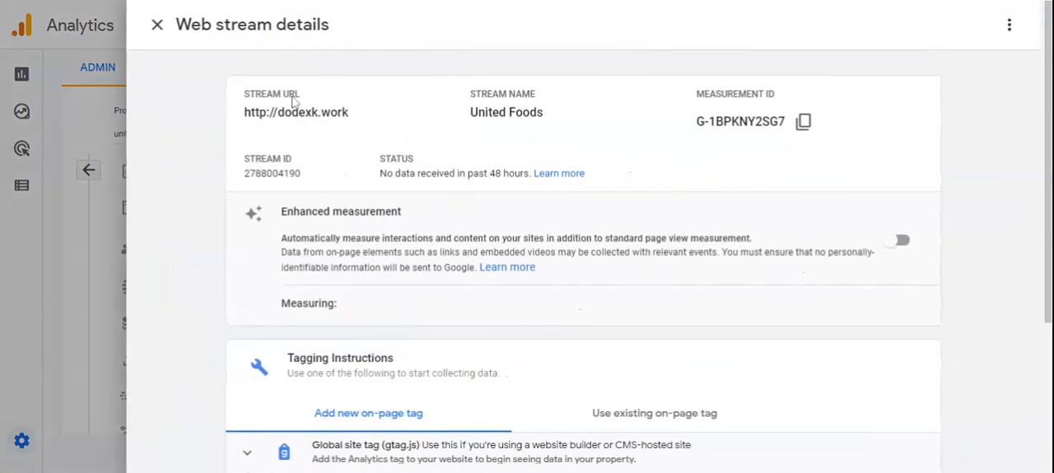
Step: Review the stream URL, stream name and measurement ID in the new web stream's details
drag(255, 94, 343, 112)
click(281, 94)
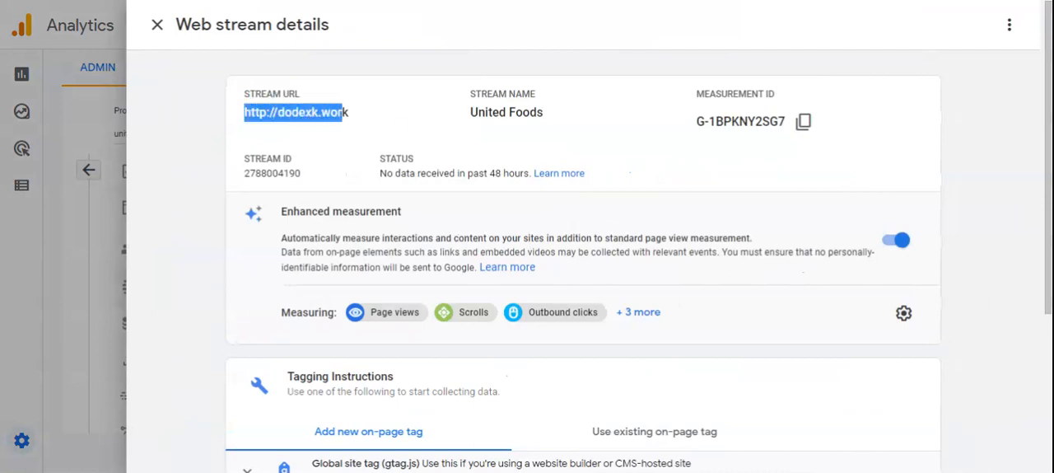
drag(497, 94, 507, 94)
drag(460, 115, 494, 113)
drag(697, 94, 738, 94)
drag(694, 123, 784, 122)
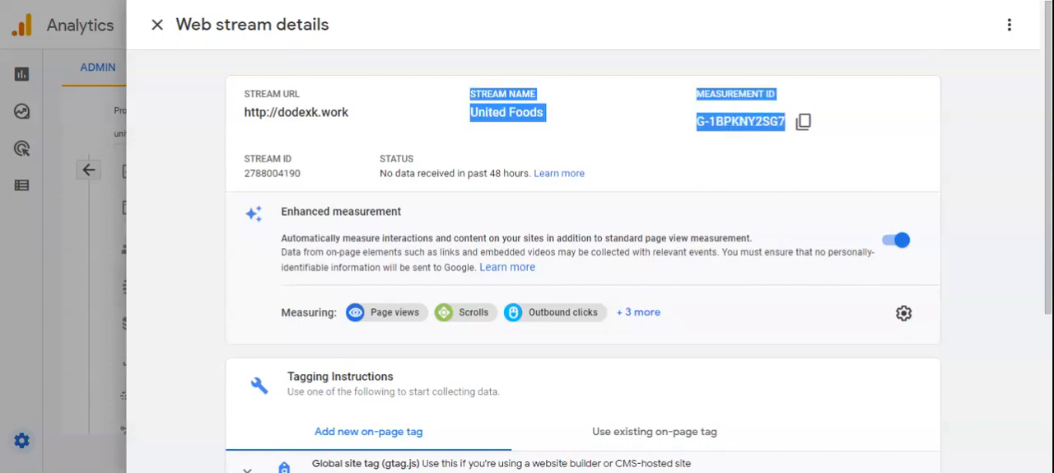
click(765, 158)
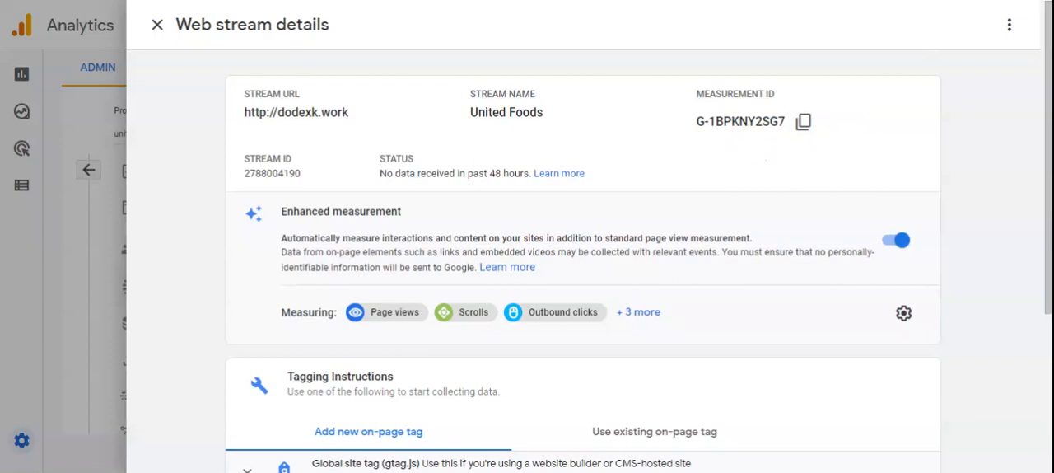
Step: Expand the Global site tag (gtag.js) instructions for a new on-page tag and highlight the measurement ID in the config line
scroll(674, 247, down, 2)
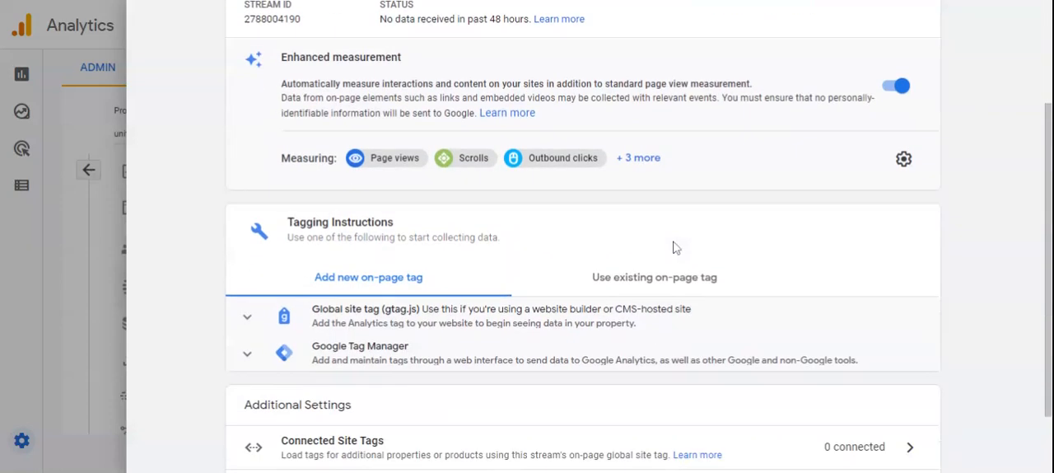
scroll(673, 247, up, 3)
scroll(398, 219, down, 4)
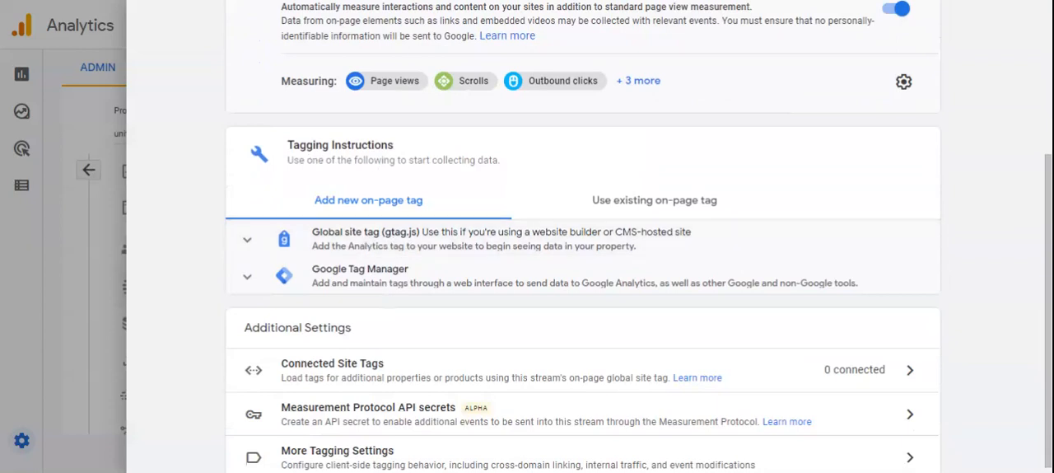
click(352, 250)
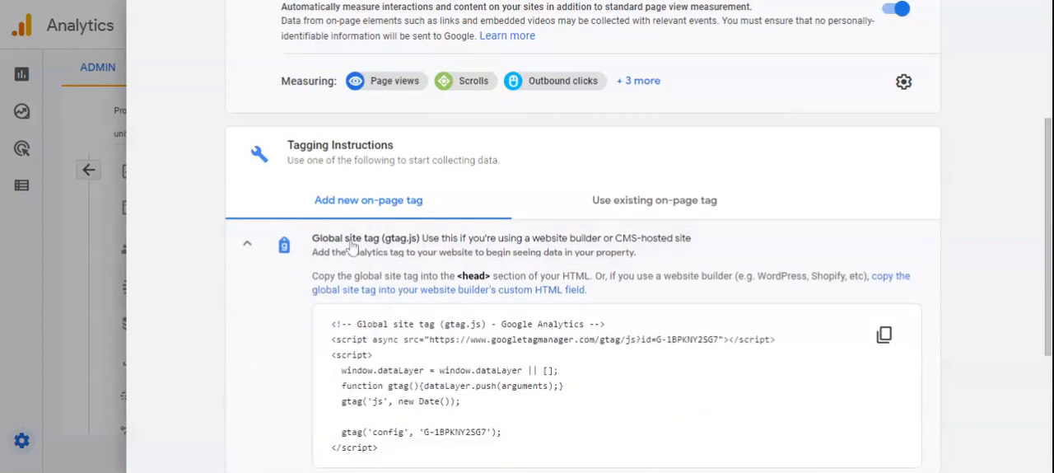
scroll(398, 268, down, 2)
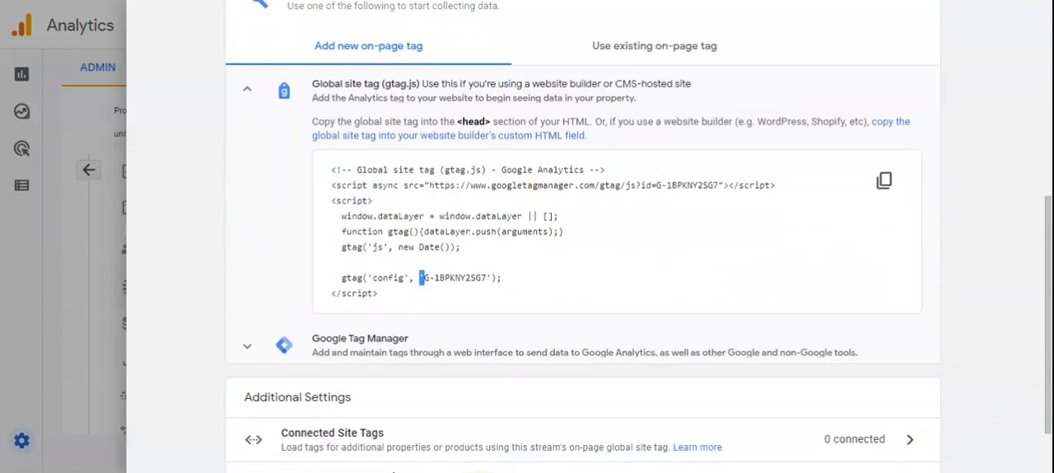
drag(423, 278, 488, 278)
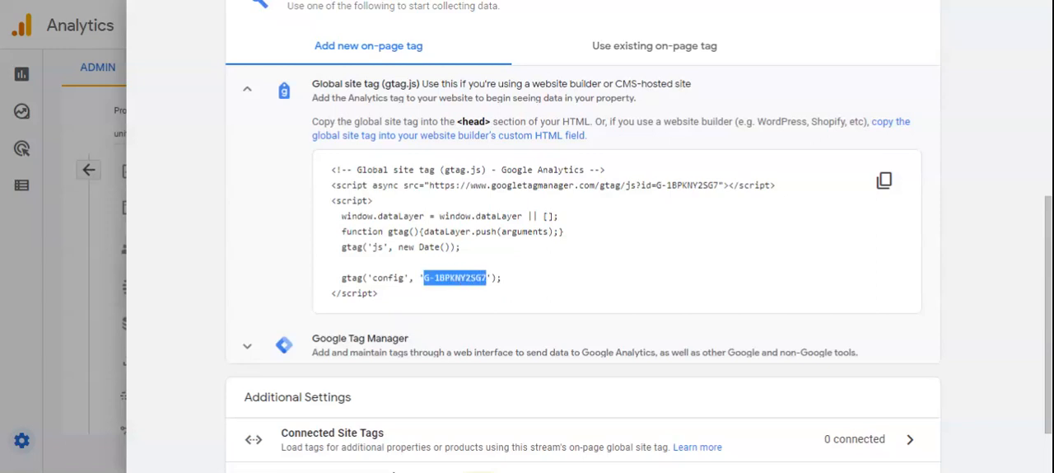
Step: Select the complete Global site tag script and return to the web stream's summary details
scroll(577, 296, up, 5)
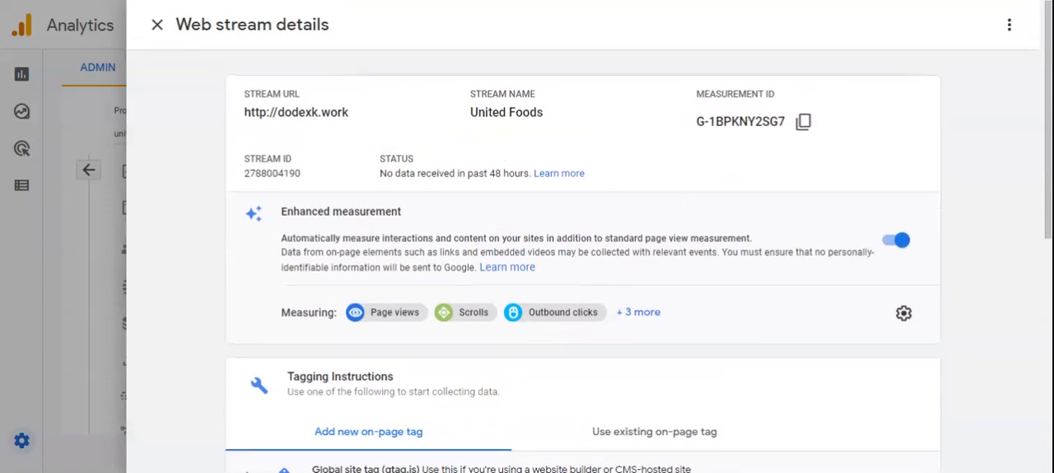
scroll(486, 305, down, 5)
click(393, 303)
drag(392, 303, 323, 170)
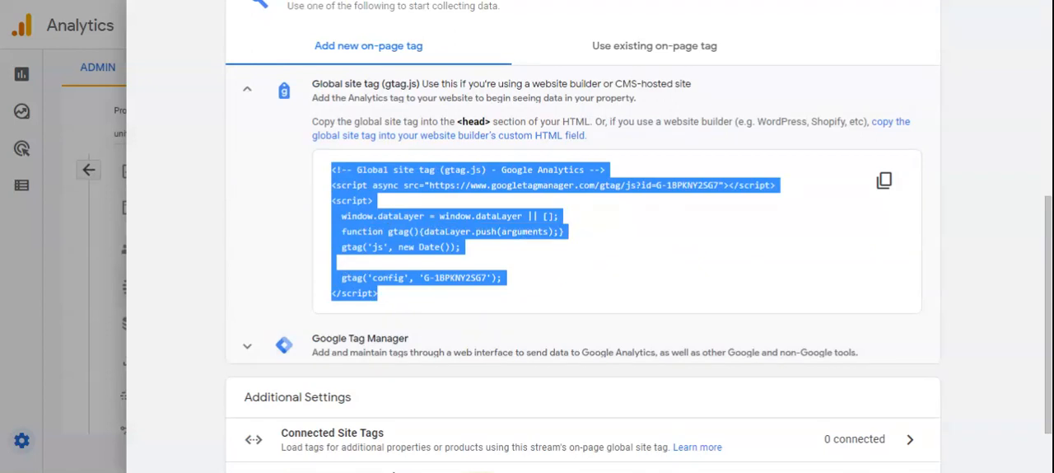
scroll(404, 252, up, 3)
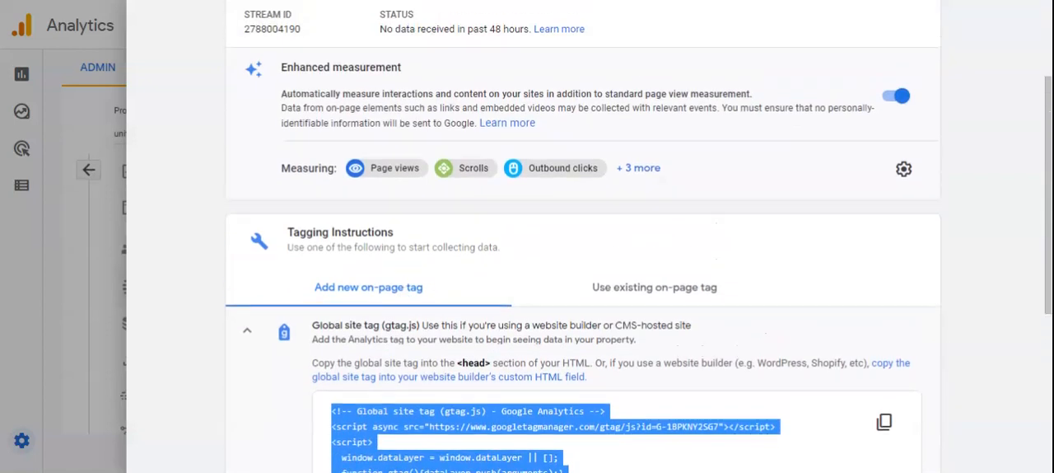
scroll(576, 247, up, 2)
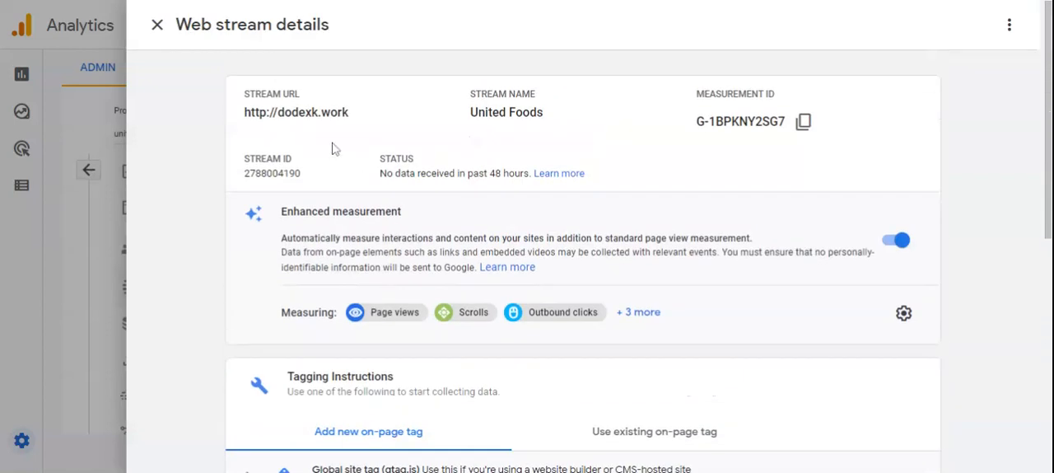